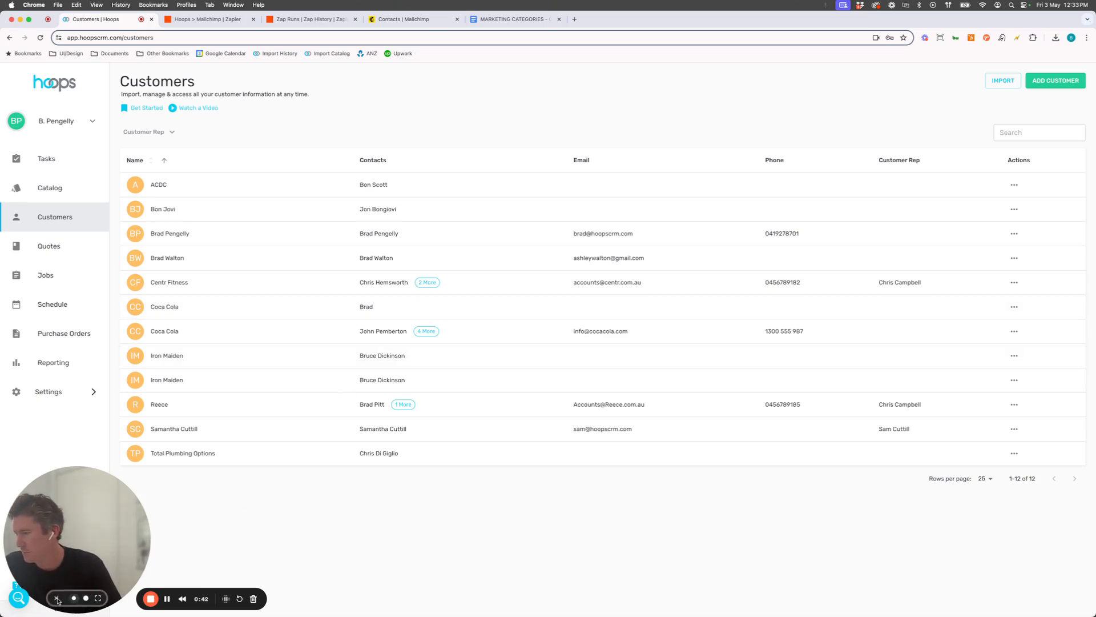
pyautogui.click(57, 600)
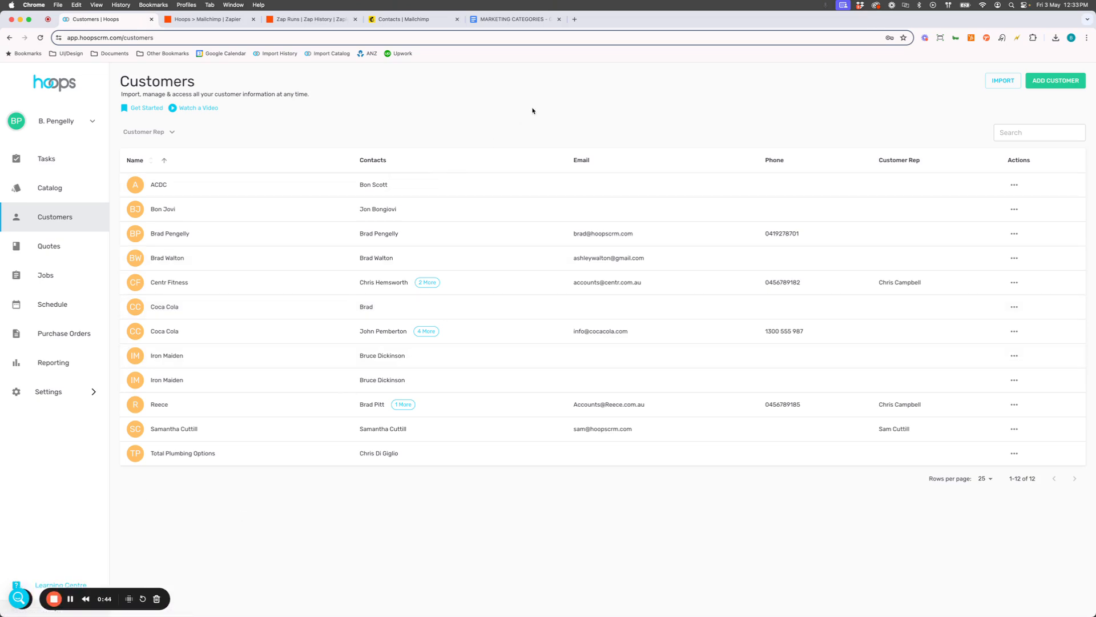
# Start a new business customer with the company name Taylor Swift Co
pyautogui.click(1055, 80)
pyautogui.click(351, 268)
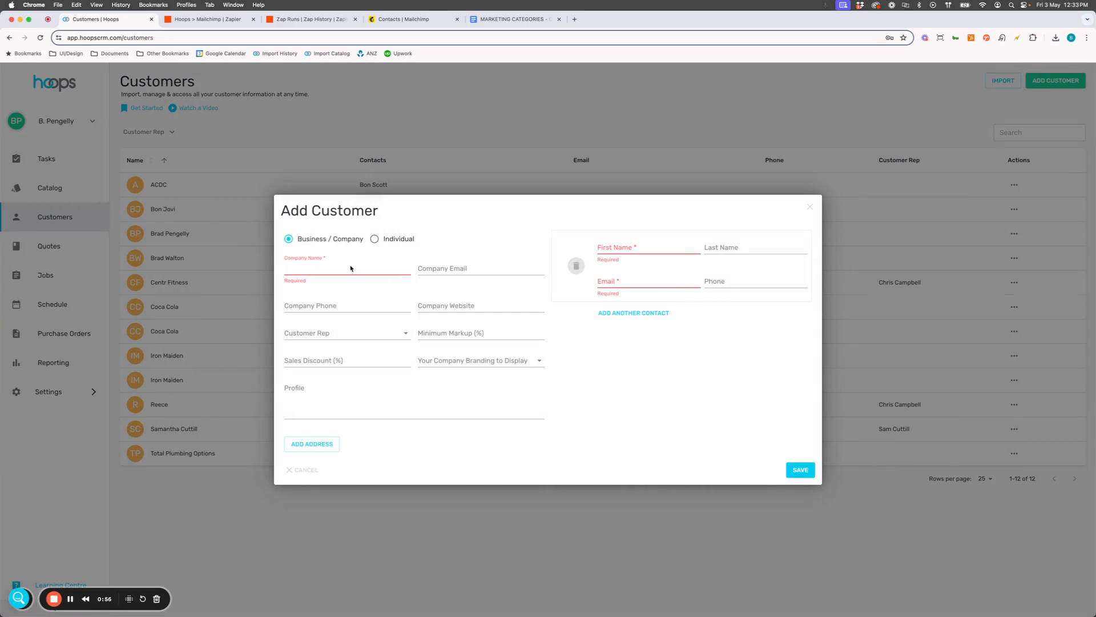
pyautogui.write('Tal')
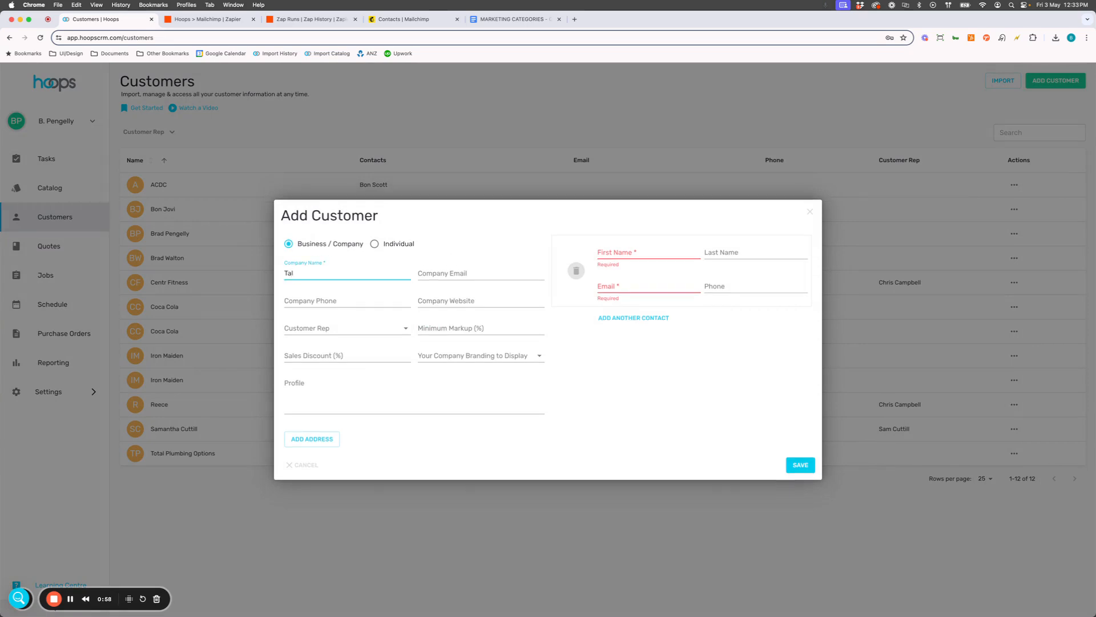
pyautogui.write('ylor Swift Co')
# Fill in the customer contact's first name, last name and email address
pyautogui.click(661, 260)
pyautogui.write('Taylor')
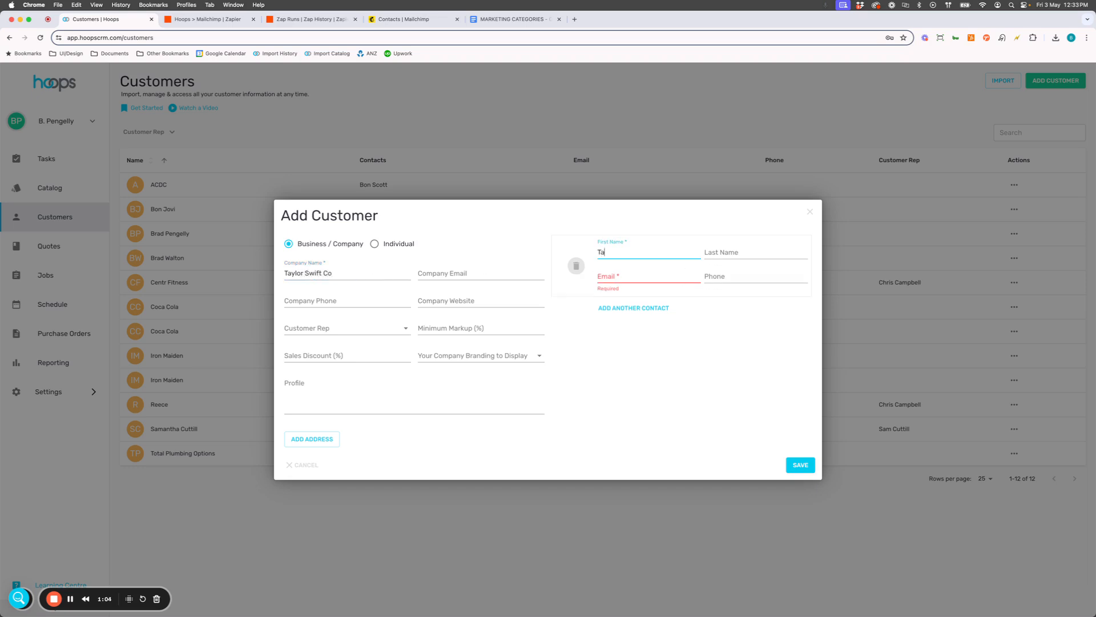
pyautogui.press('Tab')
pyautogui.write('Swift')
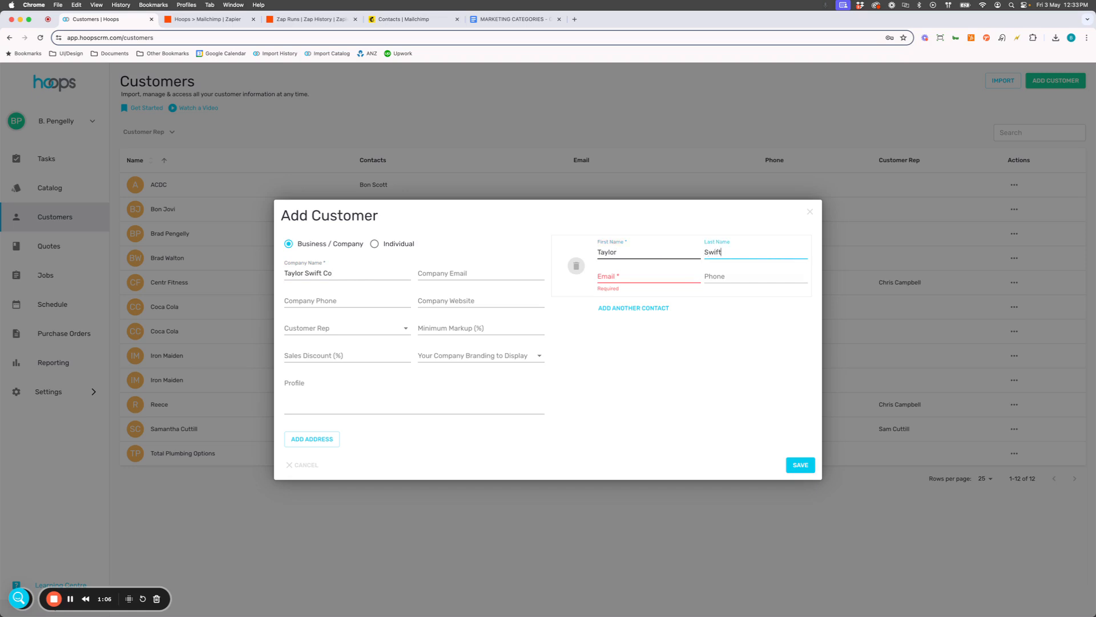
pyautogui.press('Tab')
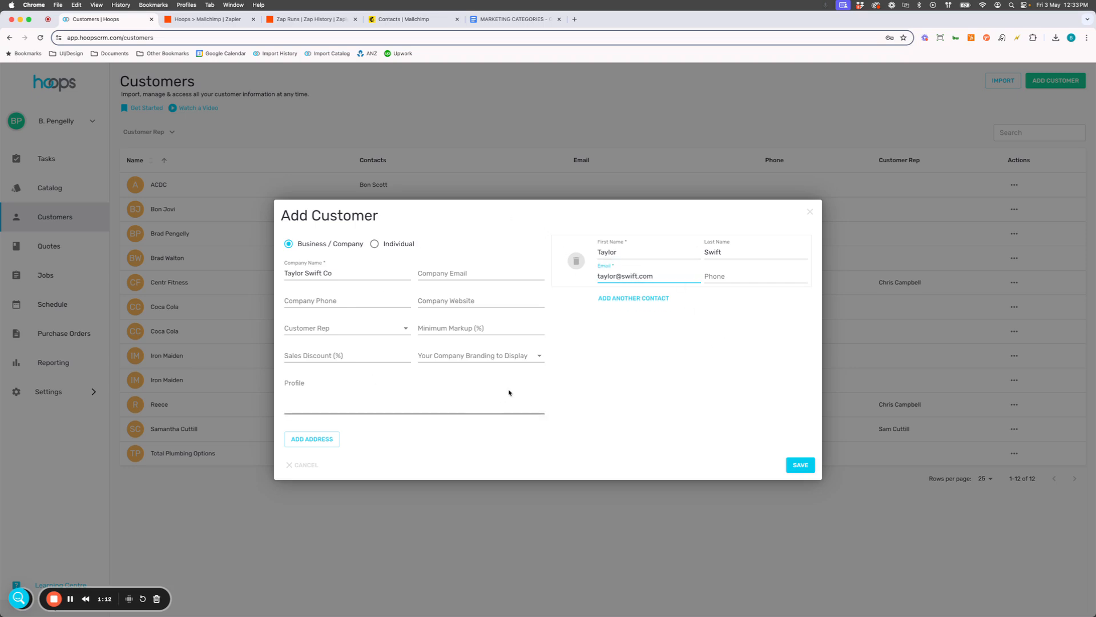
# Set the customer's profile to "Band Merch" and save the new customer
pyautogui.click(312, 390)
pyautogui.write('Band Merch')
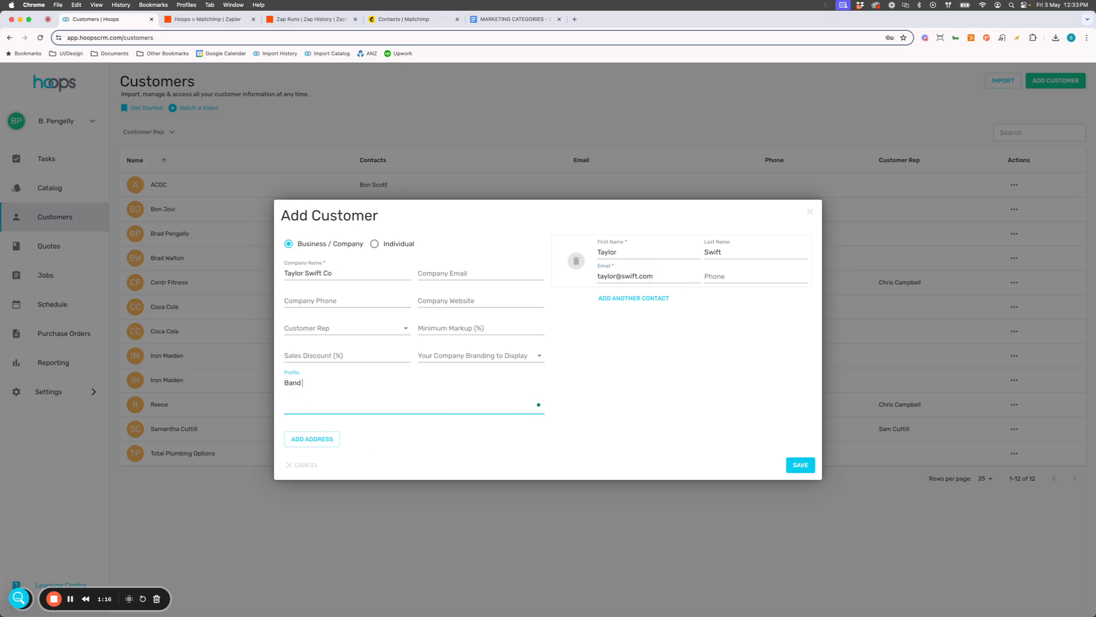
pyautogui.click(801, 466)
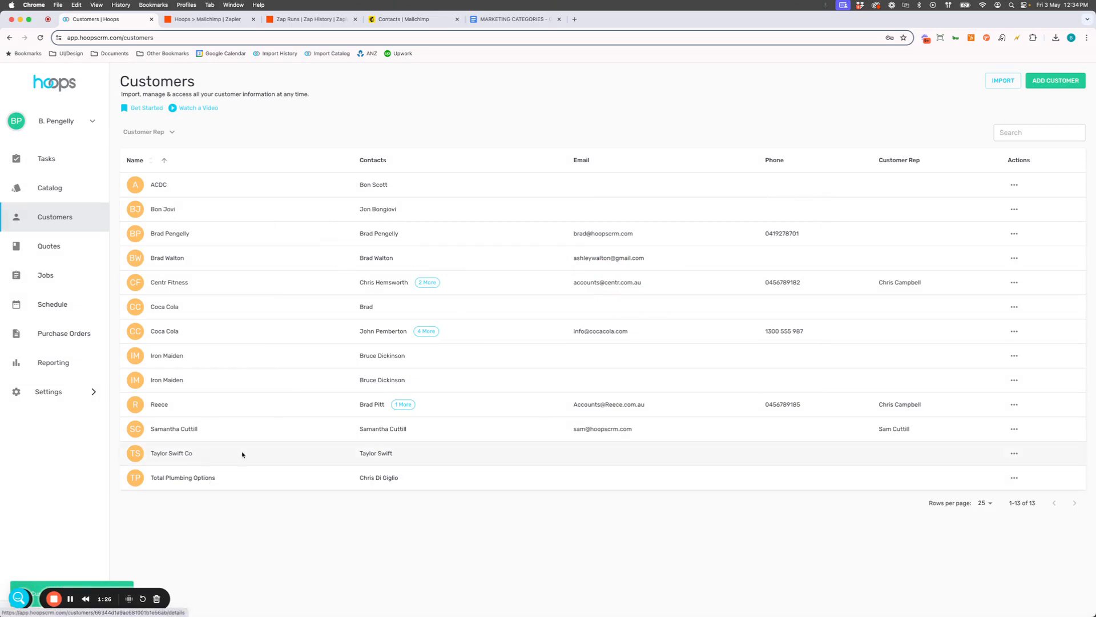
# View the Hoops > Mailchimp Zap in Zapier, then return to Hoops and open its Integrations settings
pyautogui.click(210, 21)
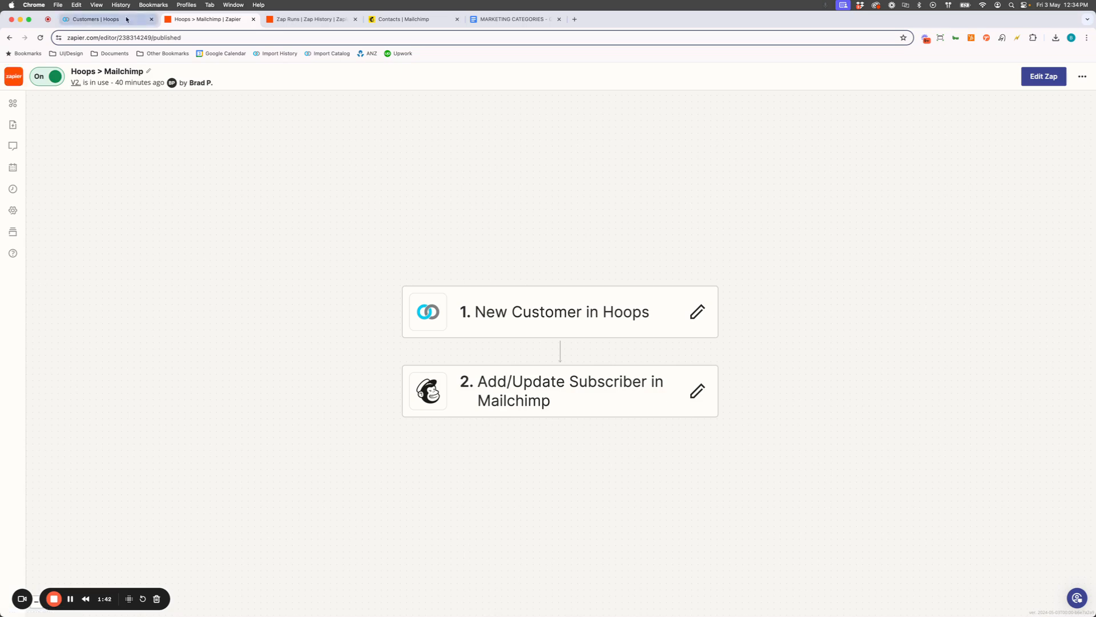
pyautogui.click(94, 19)
pyautogui.click(64, 395)
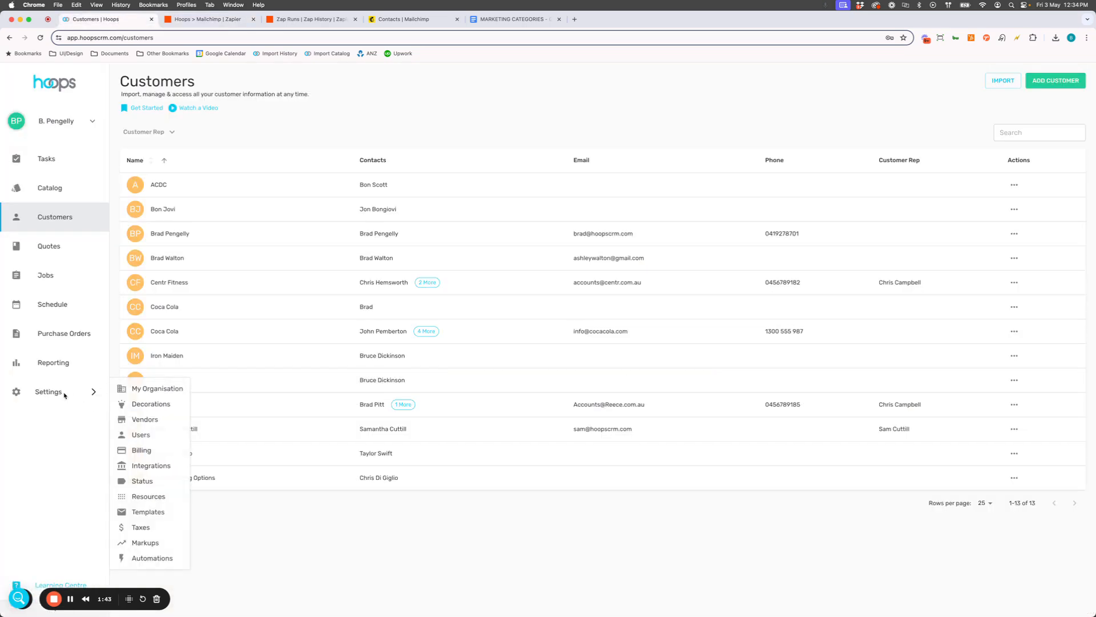
pyautogui.click(162, 466)
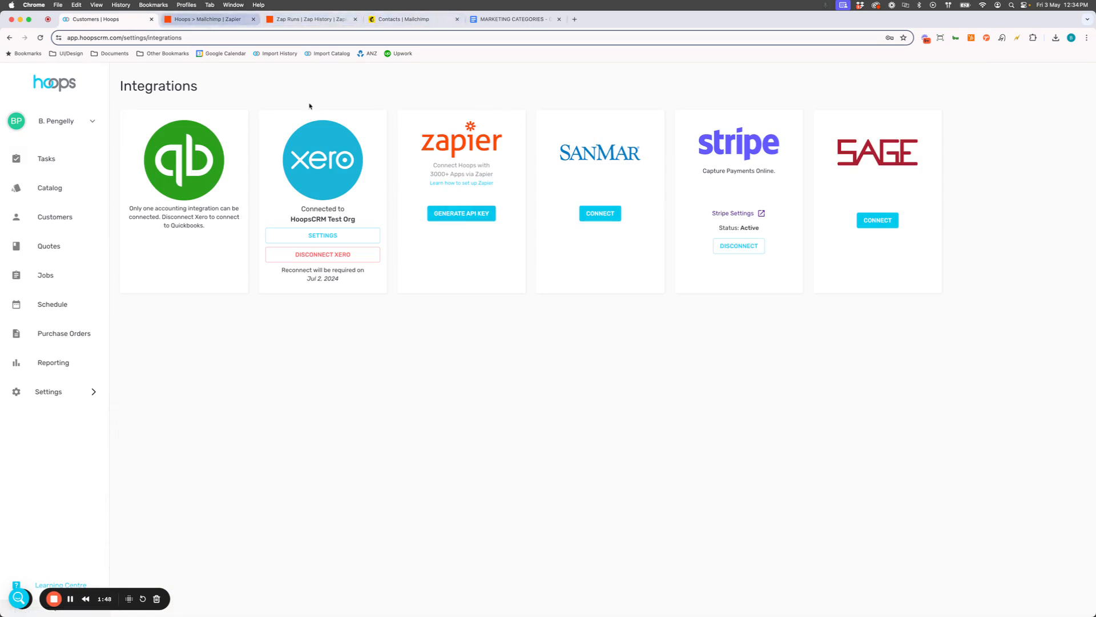
# Switch to Zapier and open the Hoops > Mailchimp Zap's Add/Update Subscriber in Mailchimp step for editing
pyautogui.click(217, 20)
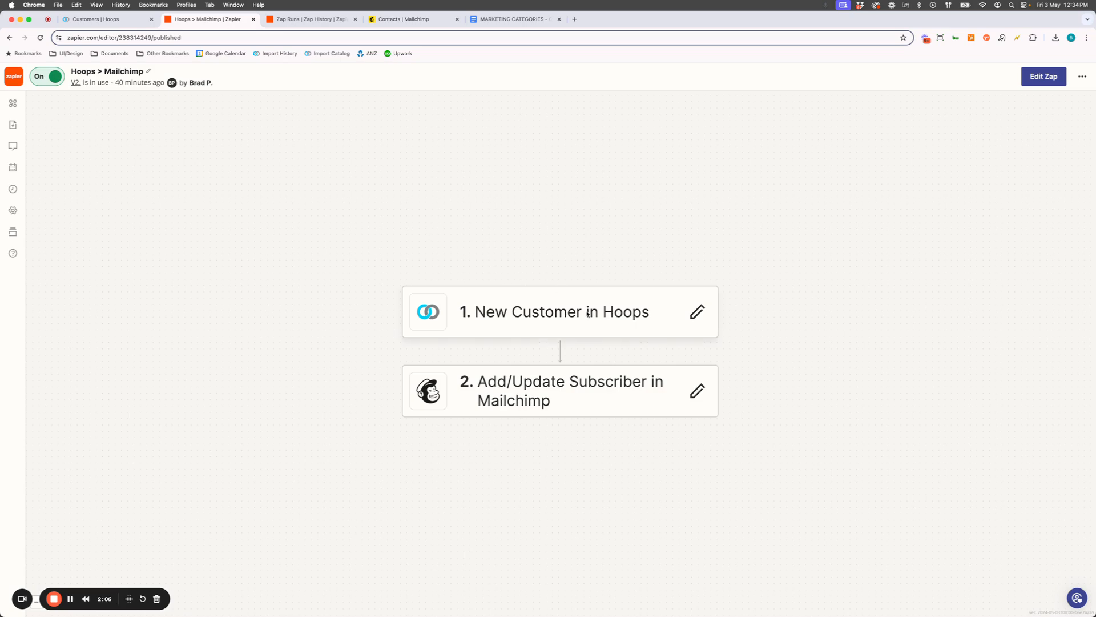
pyautogui.click(17, 78)
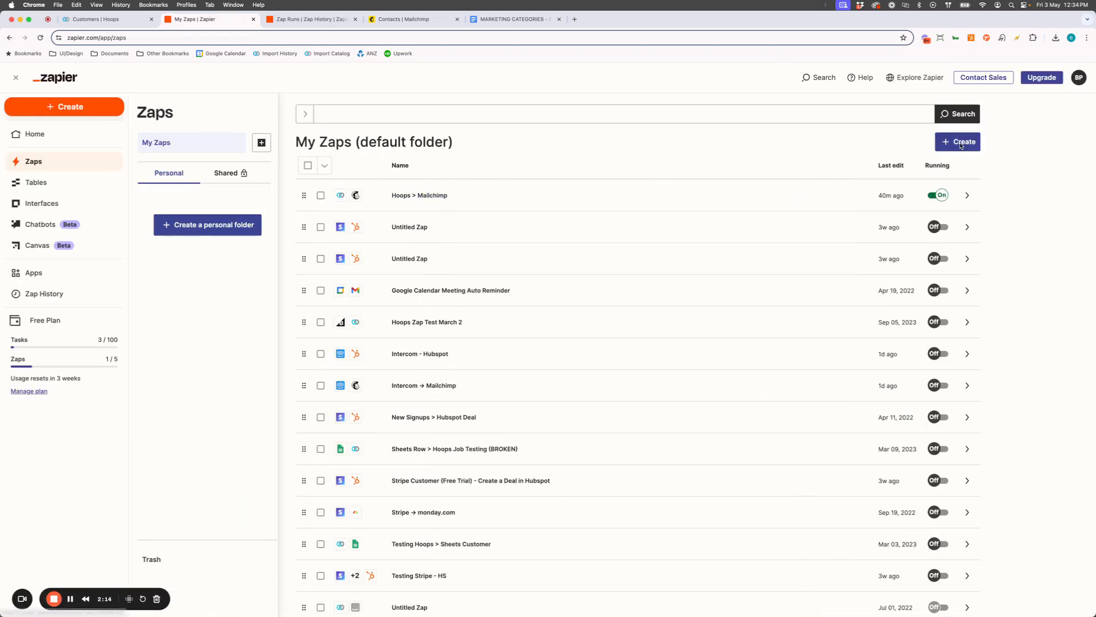
pyautogui.click(420, 197)
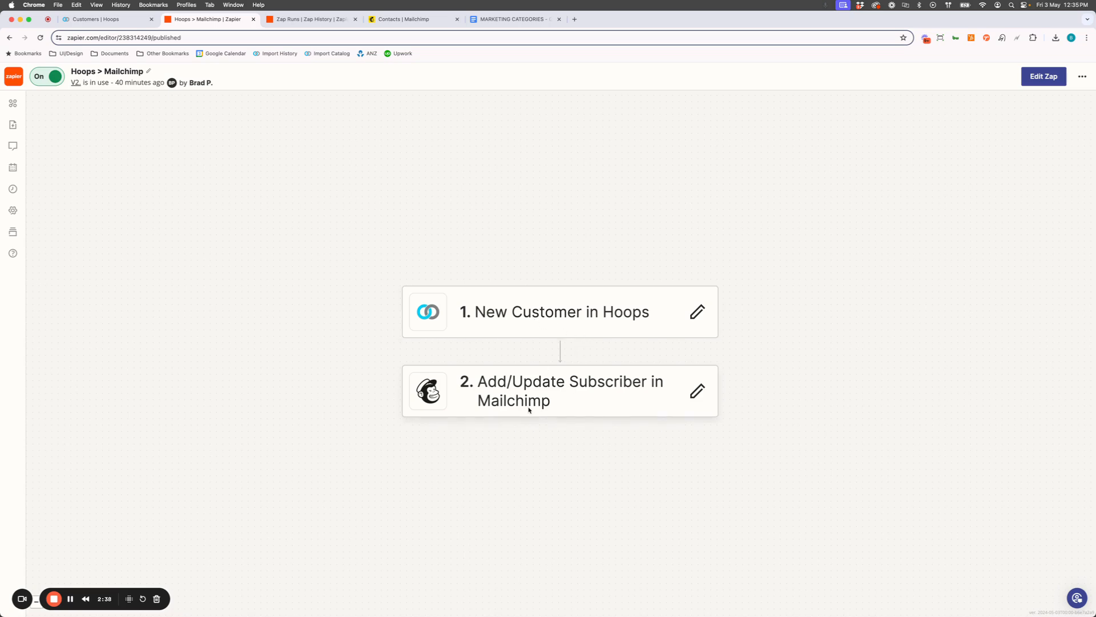
pyautogui.click(560, 386)
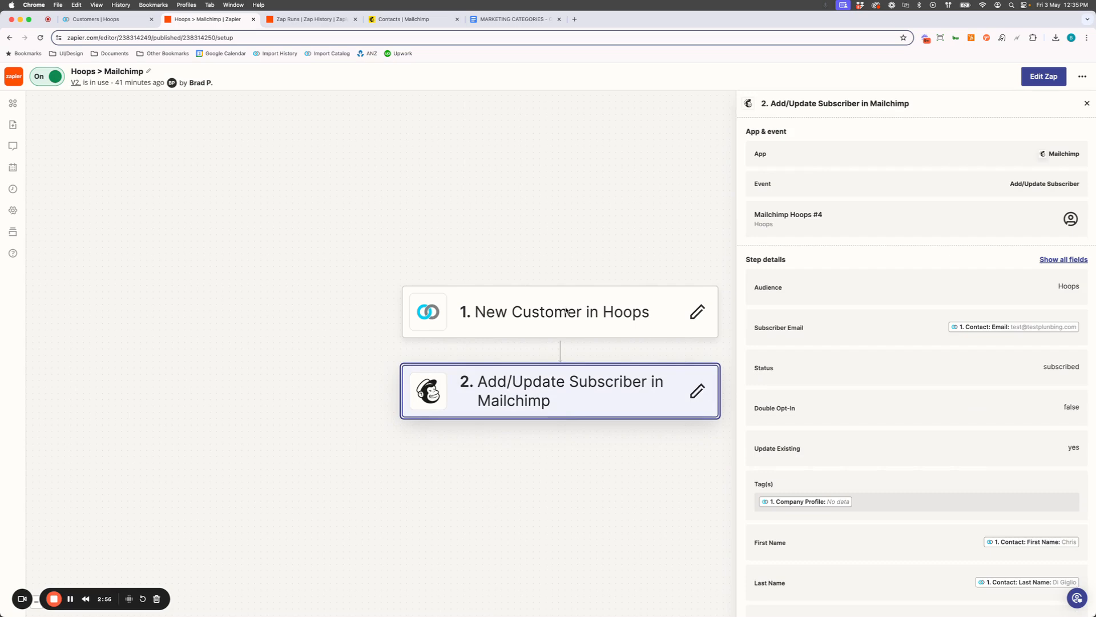
pyautogui.click(1041, 78)
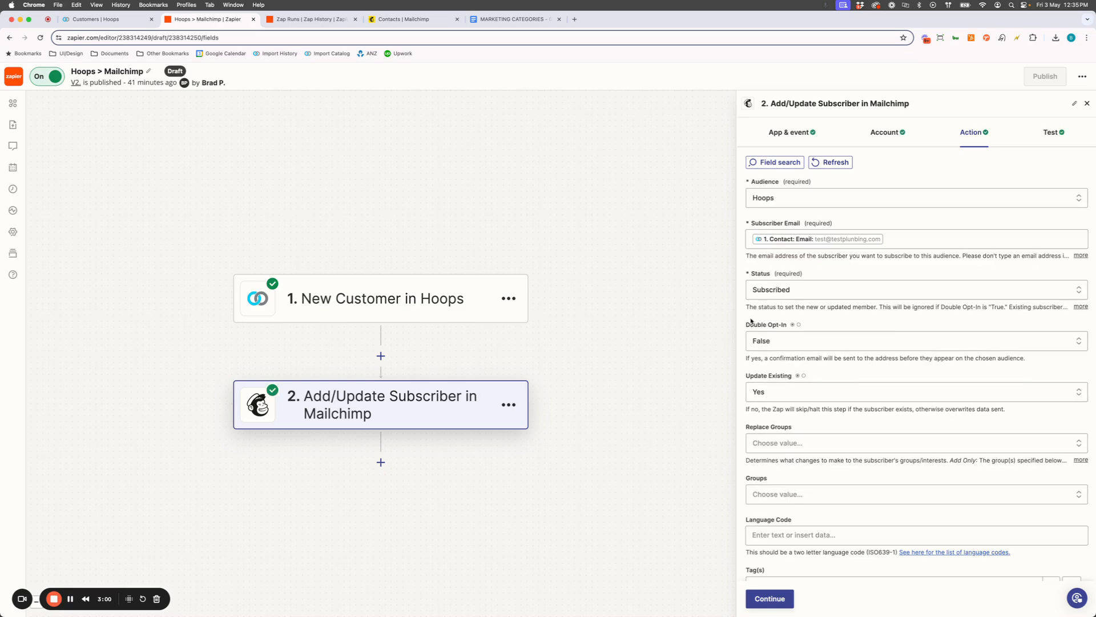
# Review the app and event, account and action settings of the Add/Update Subscriber step
pyautogui.click(792, 134)
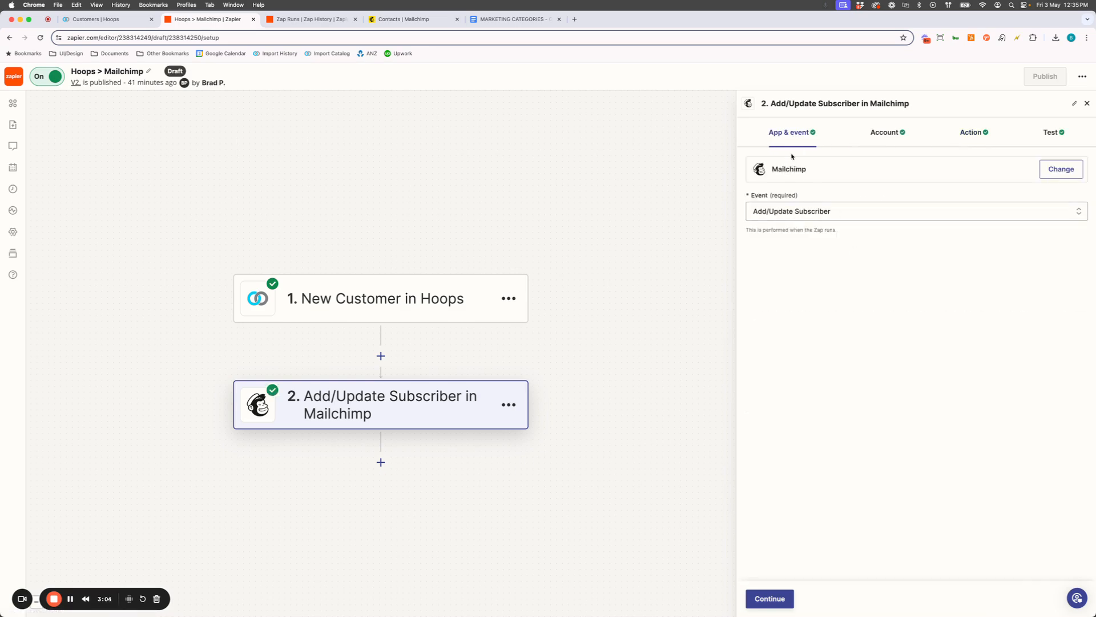
pyautogui.click(891, 135)
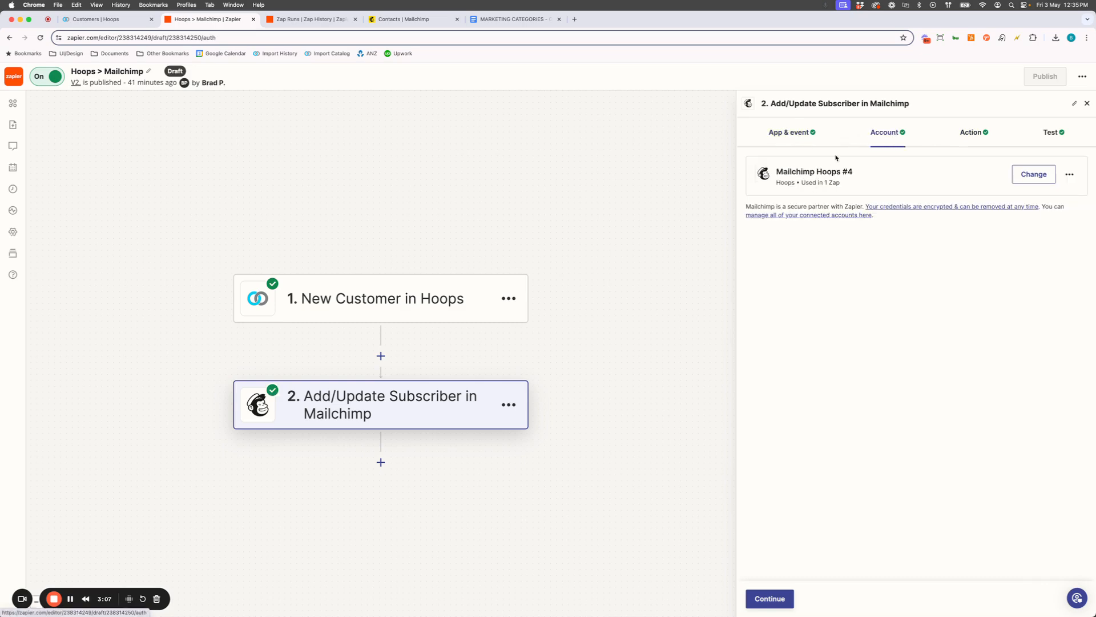
pyautogui.click(973, 135)
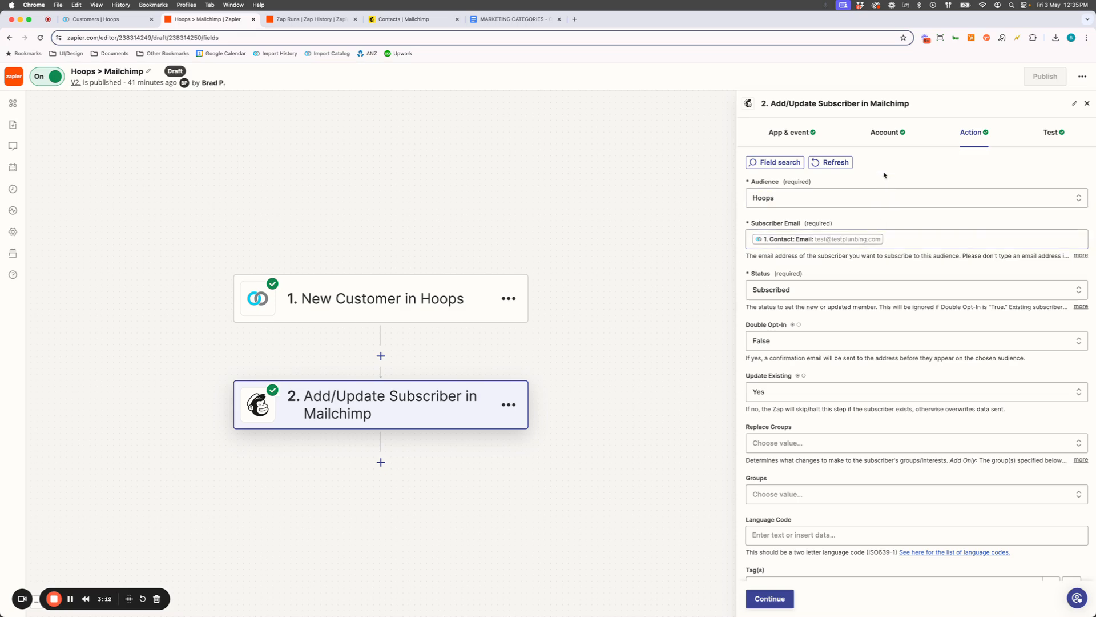
# Check the available Mailchimp audiences for the subscriber step, keeping Hoops selected
pyautogui.click(804, 199)
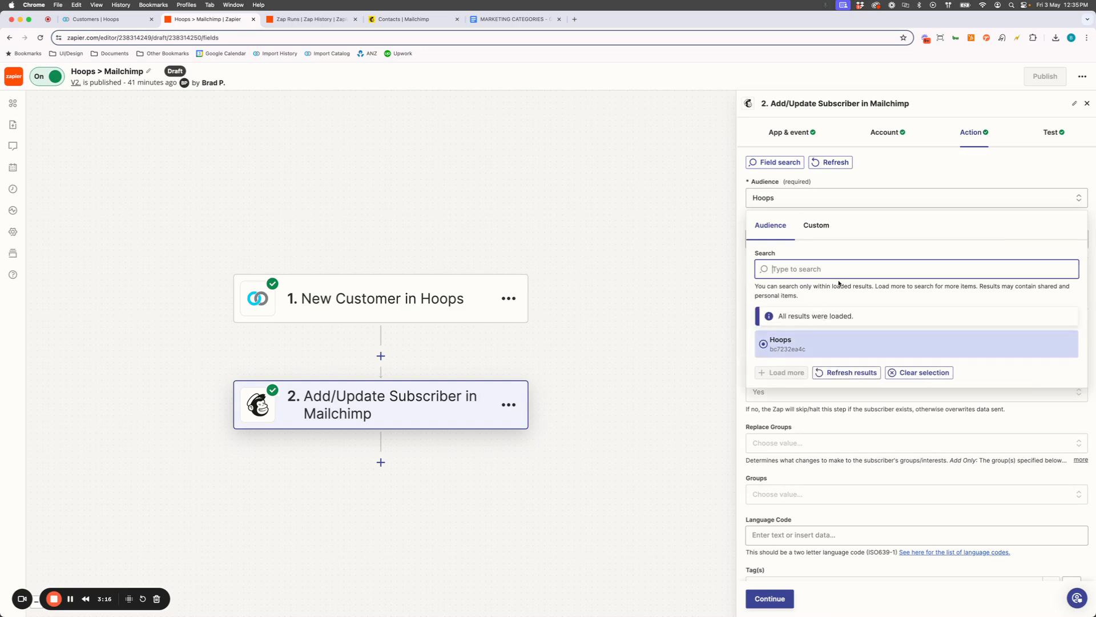
pyautogui.click(890, 172)
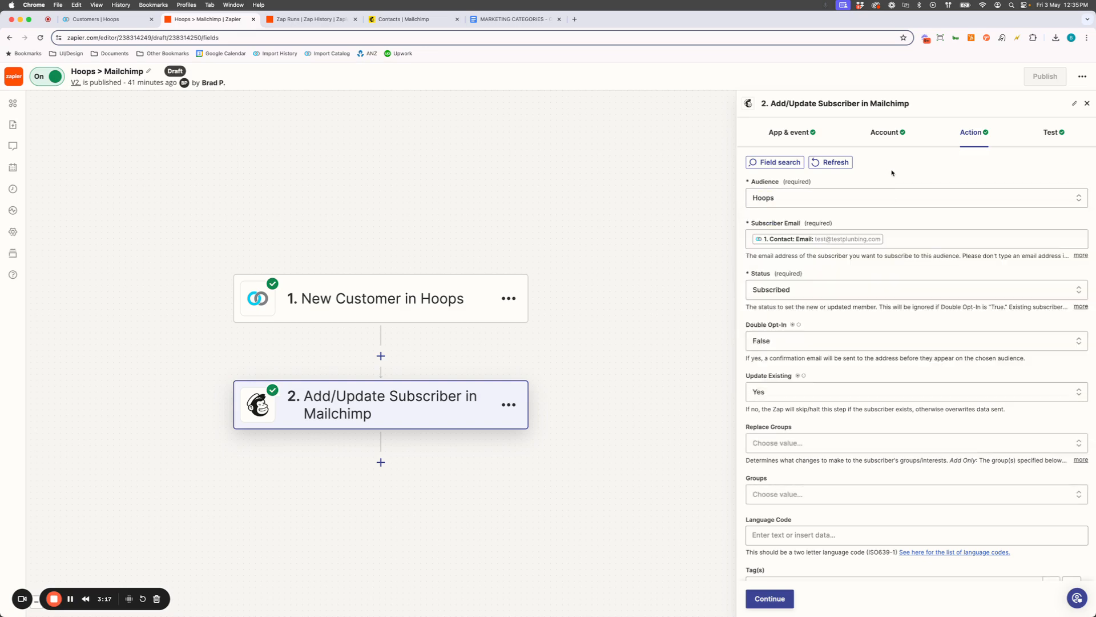
pyautogui.click(810, 200)
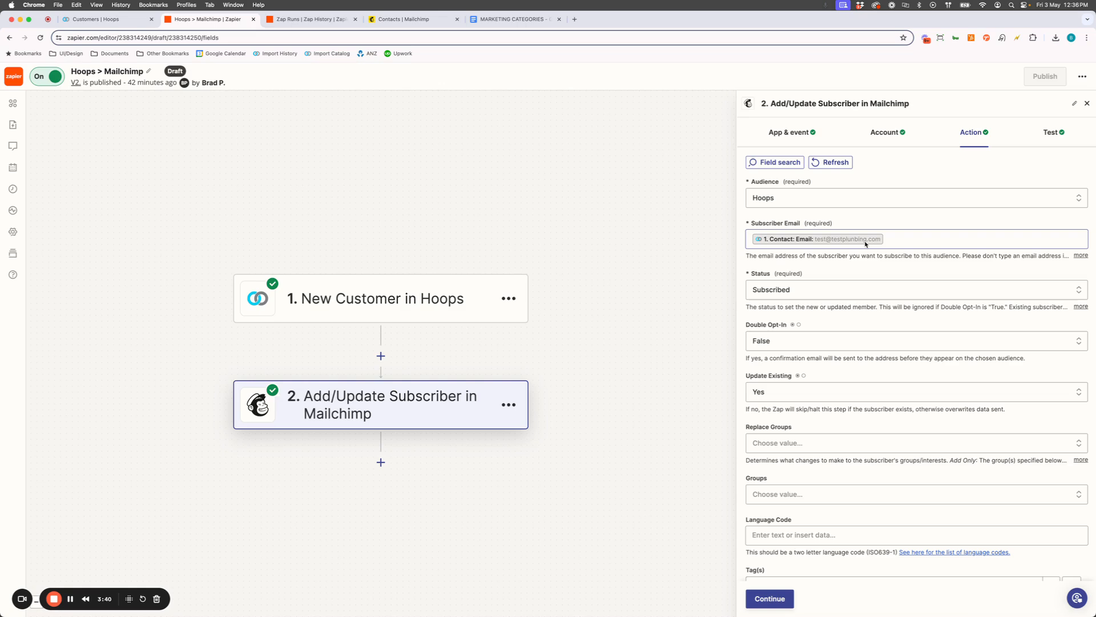
# Look through the Hoops customer data fields that can be inserted for Subscriber Email
pyautogui.click(948, 241)
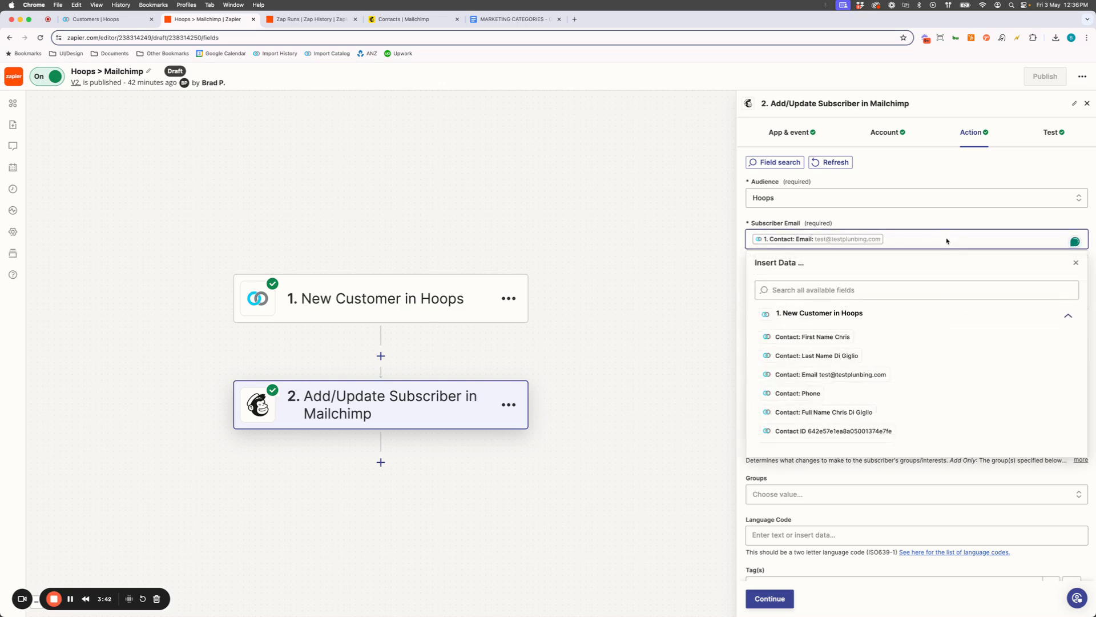
pyautogui.scroll(-10, 852, 355)
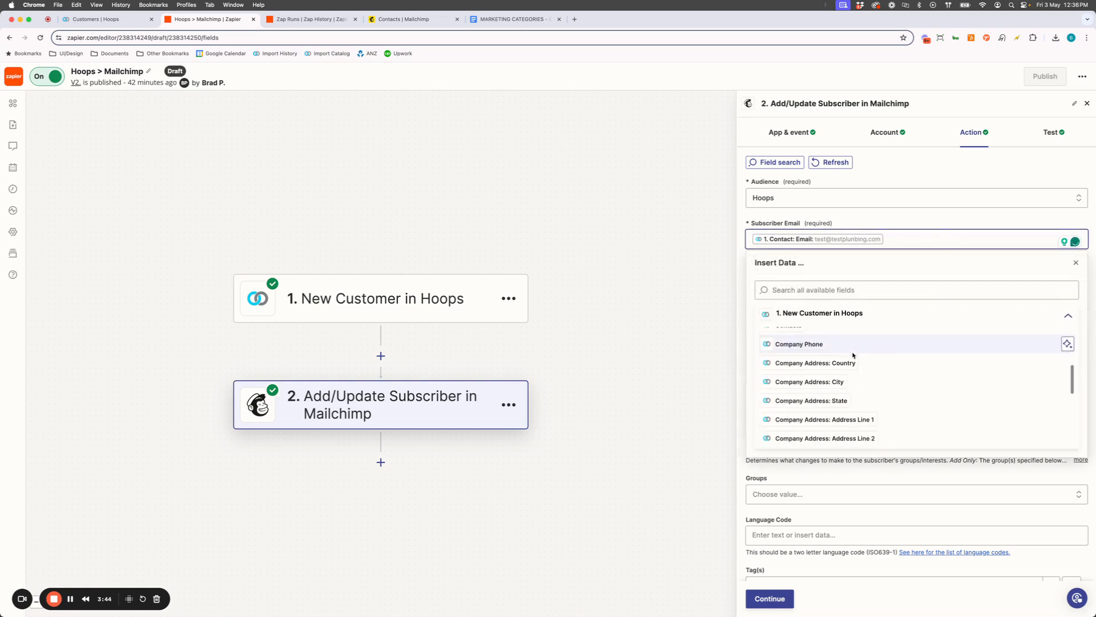
pyautogui.scroll(-2, 855, 357)
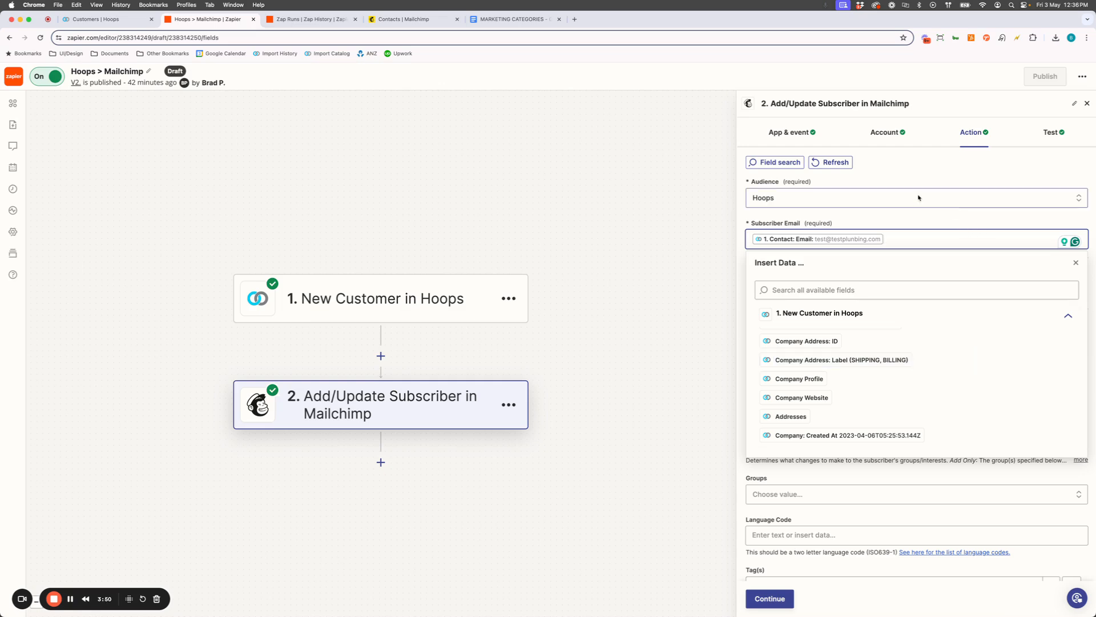
pyautogui.click(915, 221)
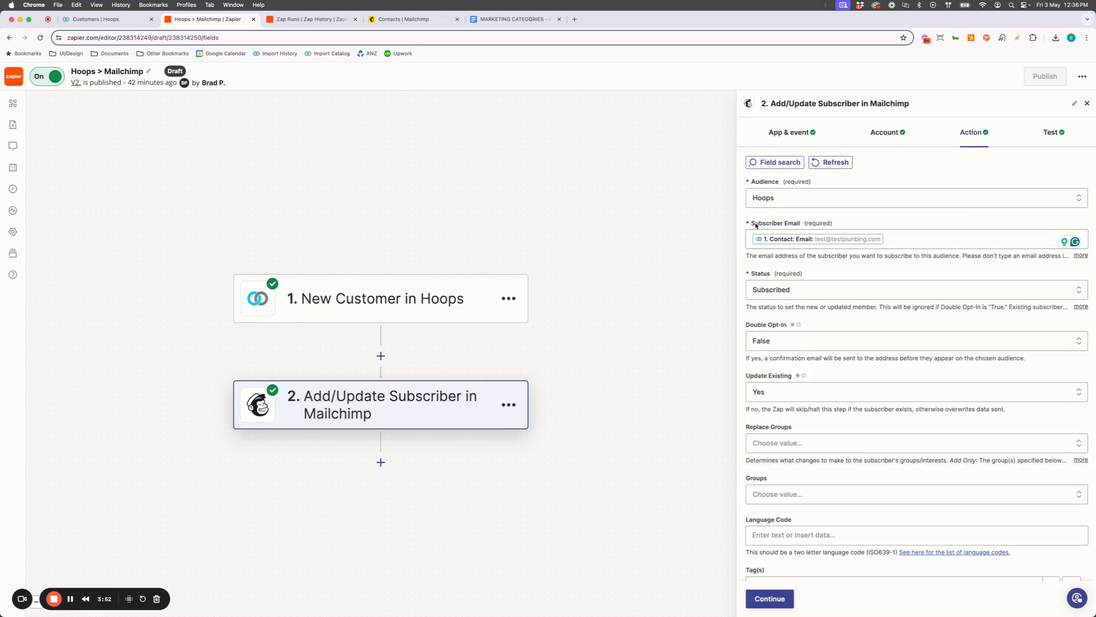
pyautogui.moveTo(751, 223); pyautogui.dragTo(801, 224)
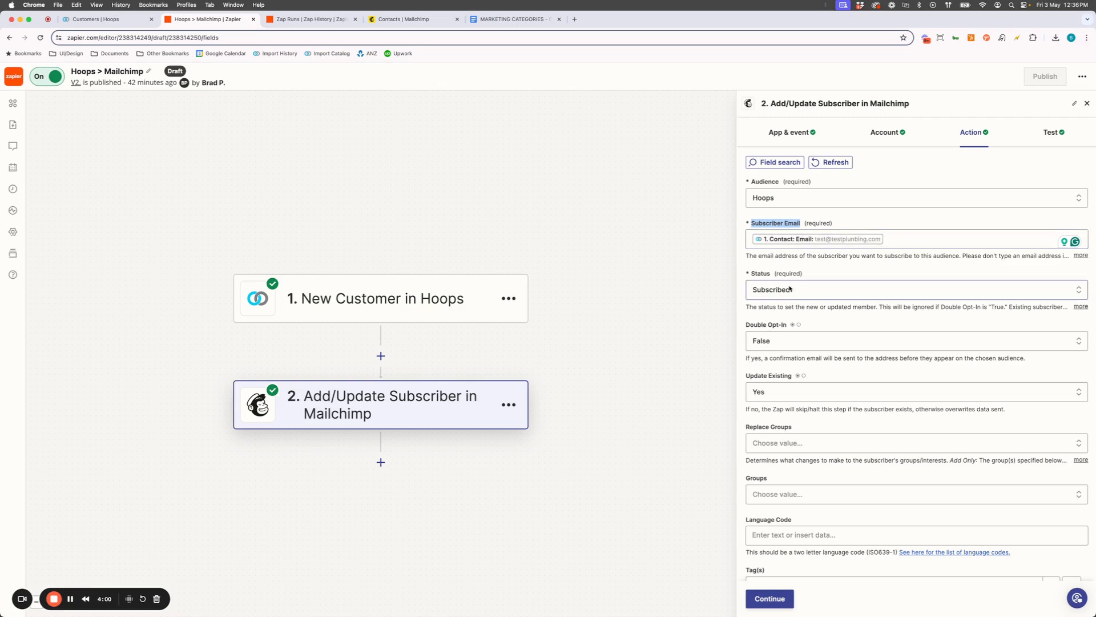
# Review the Mailchimp action's remaining field mappings, including tags, first name, last name and address
pyautogui.scroll(-5, 862, 389)
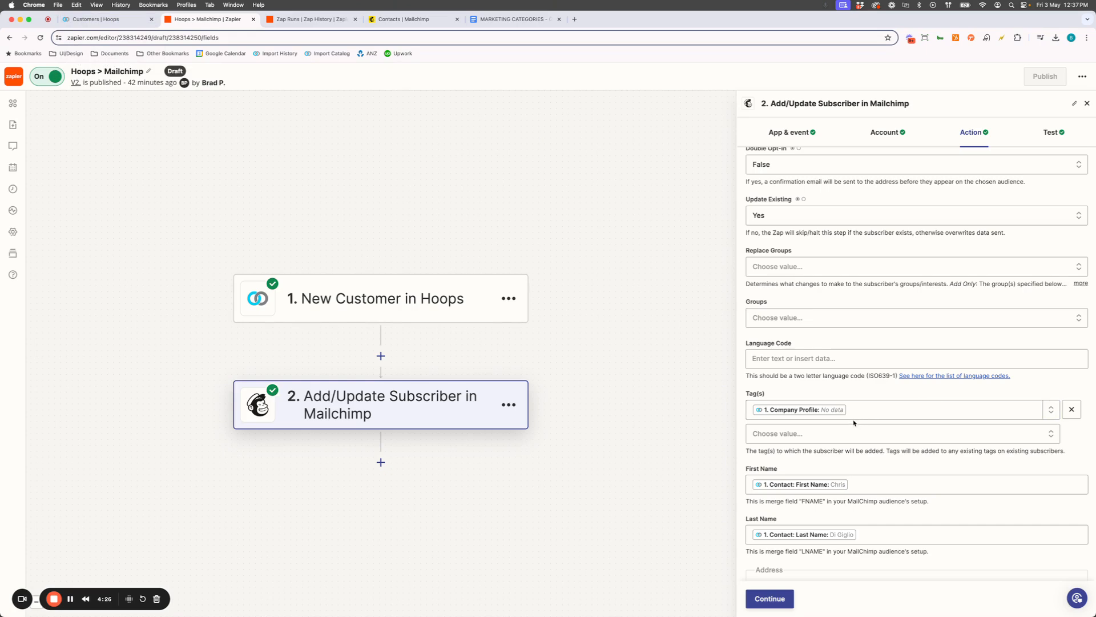
pyautogui.scroll(-3, 865, 453)
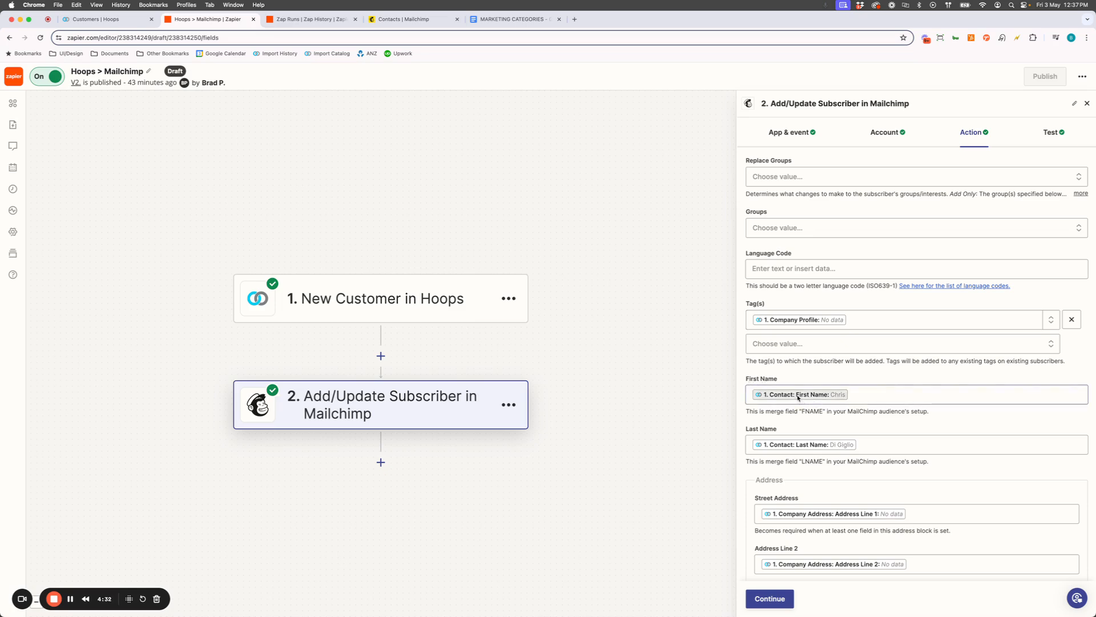
pyautogui.scroll(-3, 959, 450)
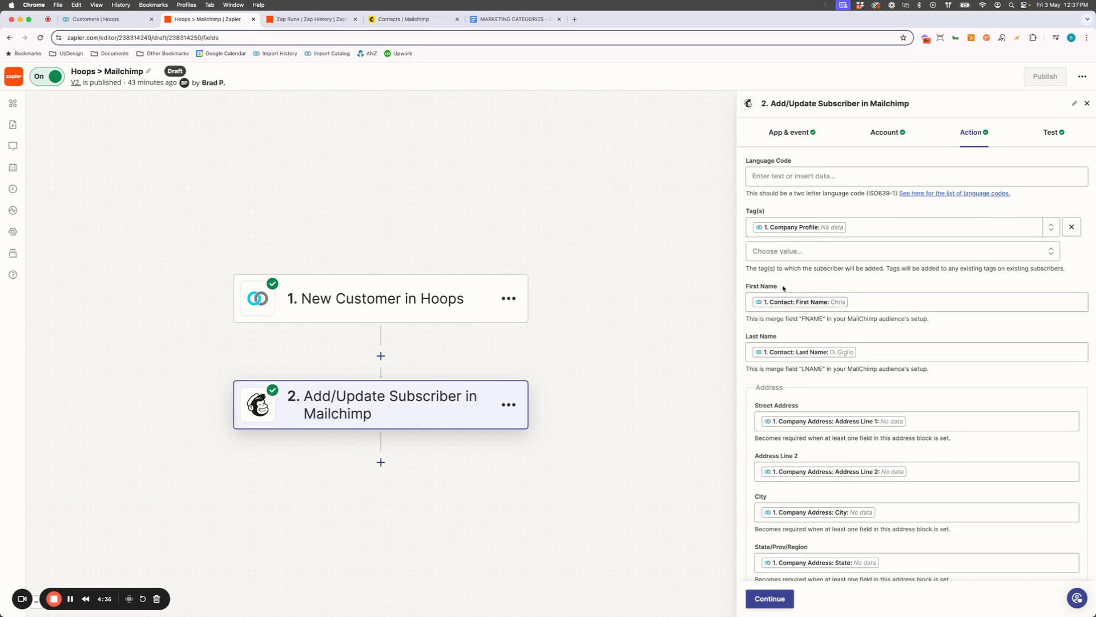
pyautogui.moveTo(779, 286); pyautogui.dragTo(747, 288)
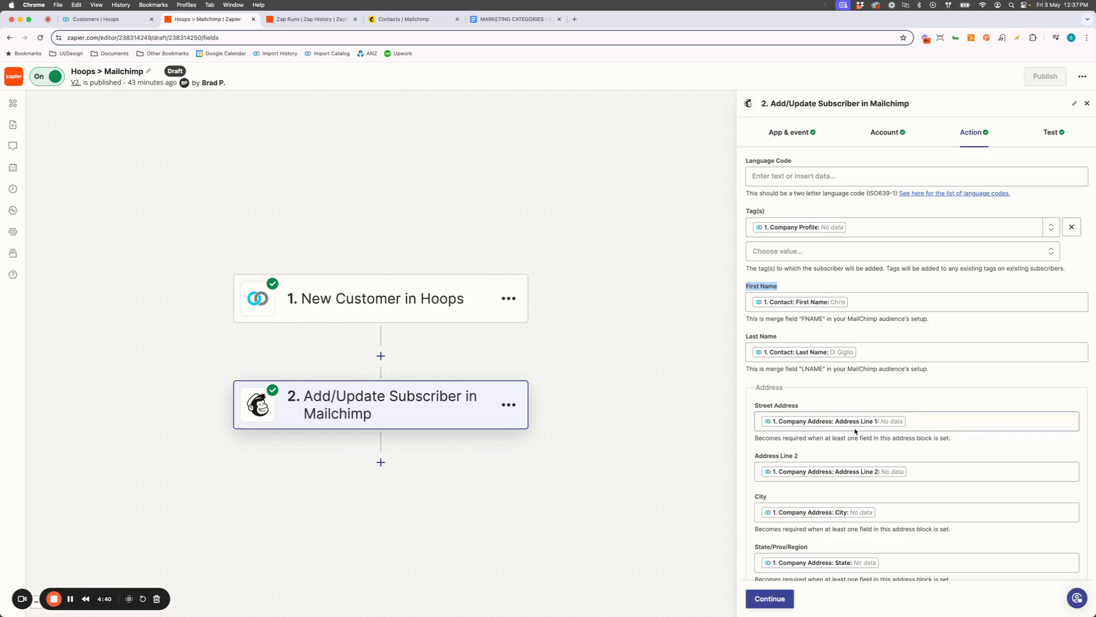
pyautogui.scroll(-2, 920, 451)
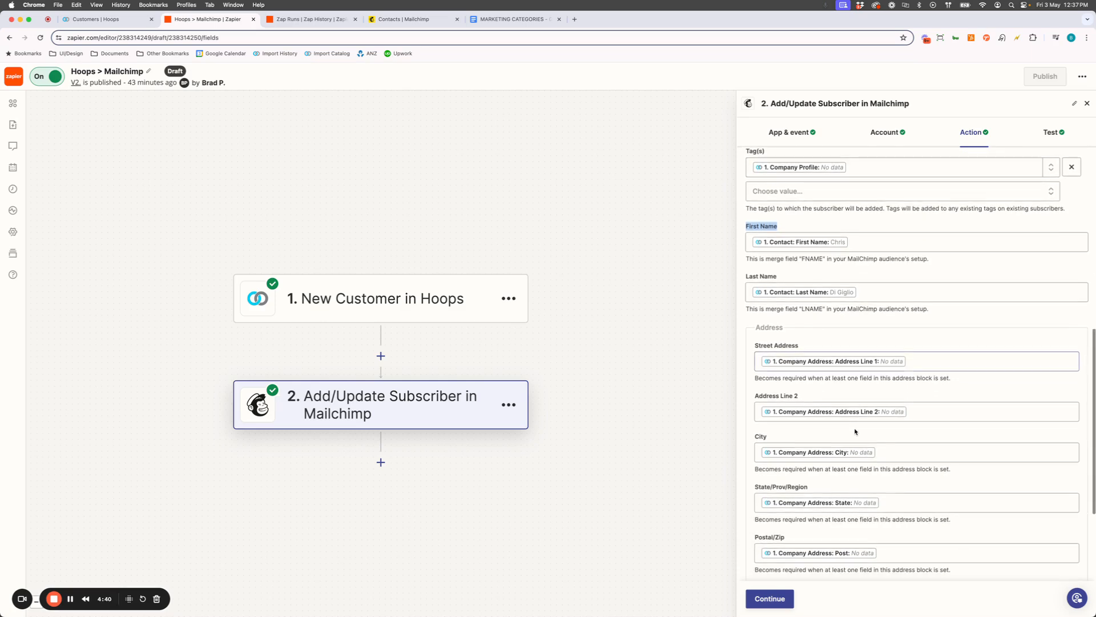
# Search the insertable Hoops data for the First Name field for "website"
pyautogui.click(885, 242)
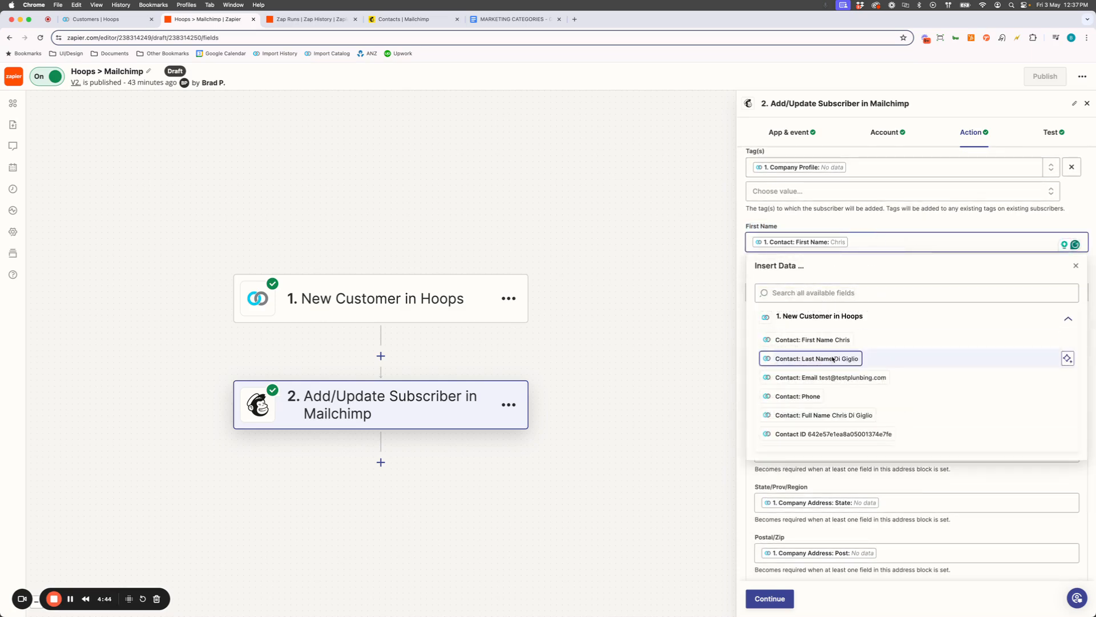
pyautogui.scroll(-3, 833, 358)
pyautogui.scroll(3, 834, 358)
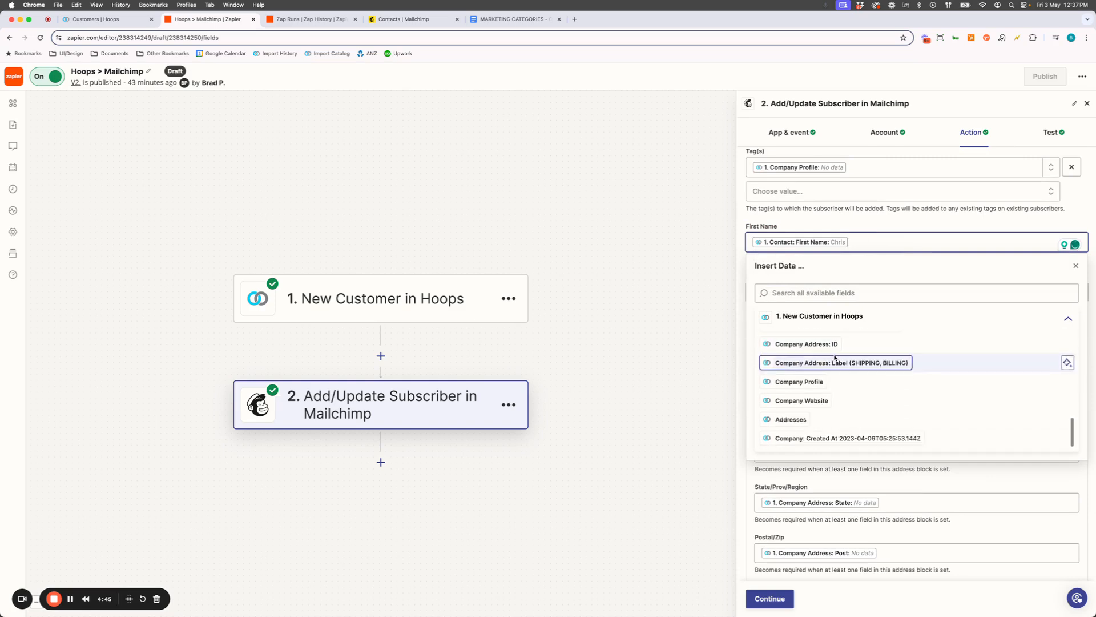
pyautogui.click(857, 295)
pyautogui.write('website')
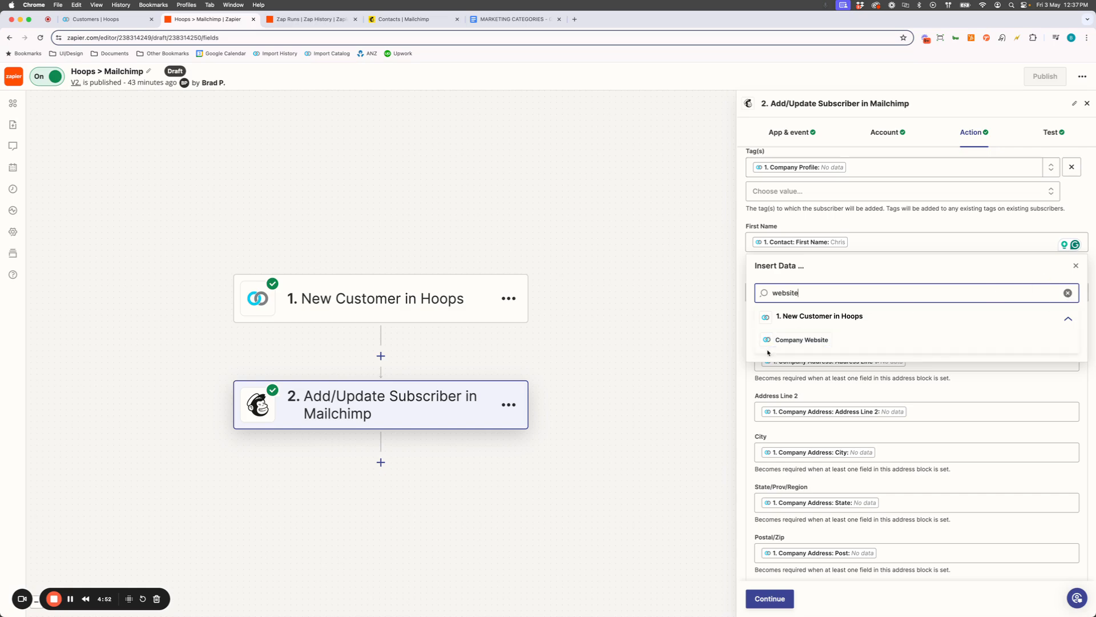
# Try inserting Company Website into the First Name field, and remove it so only Contact: First Name stays mapped
pyautogui.click(800, 340)
pyautogui.click(924, 244)
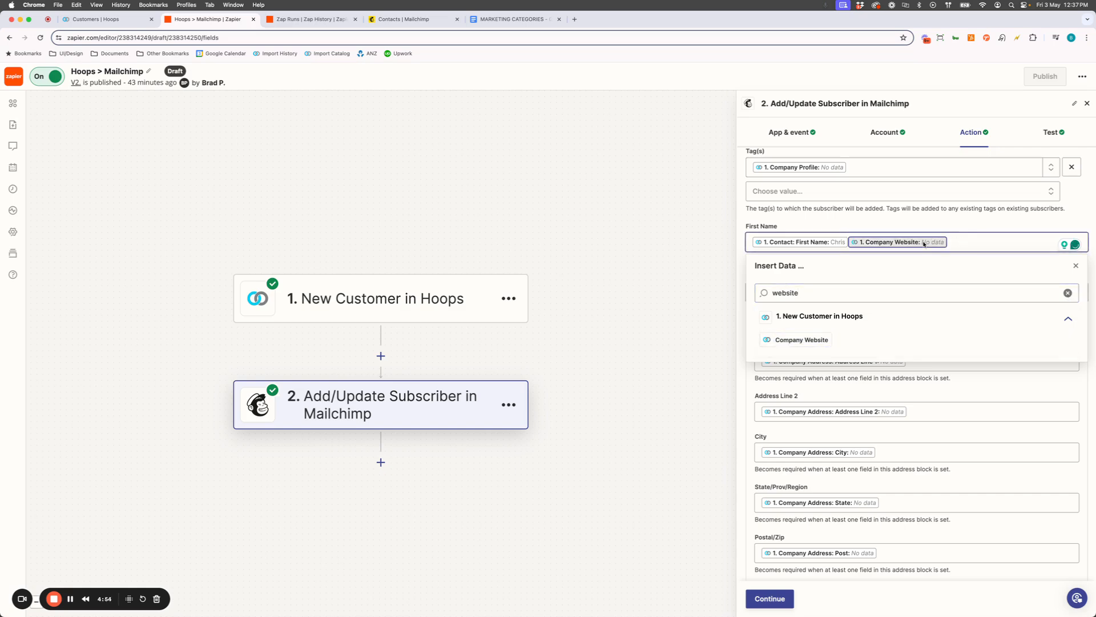
pyautogui.press('BackSpace')
pyautogui.click(915, 216)
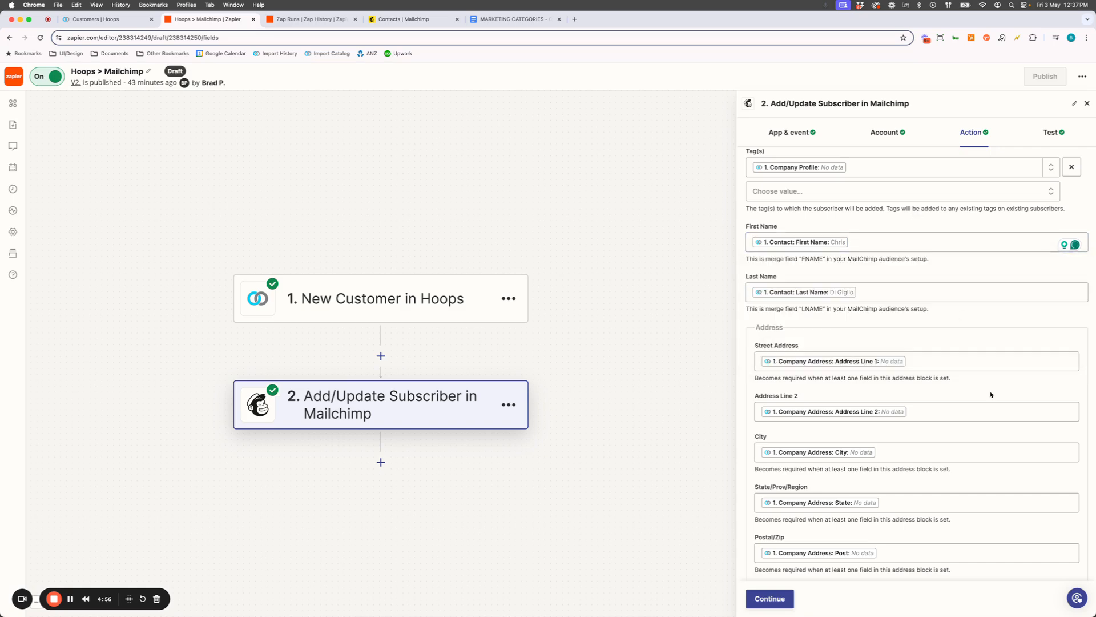
# Review the remaining address and phone mappings, and check the Hoops > Mailchimp runs and monthly task allowance in the Zap history
pyautogui.scroll(-3, 994, 426)
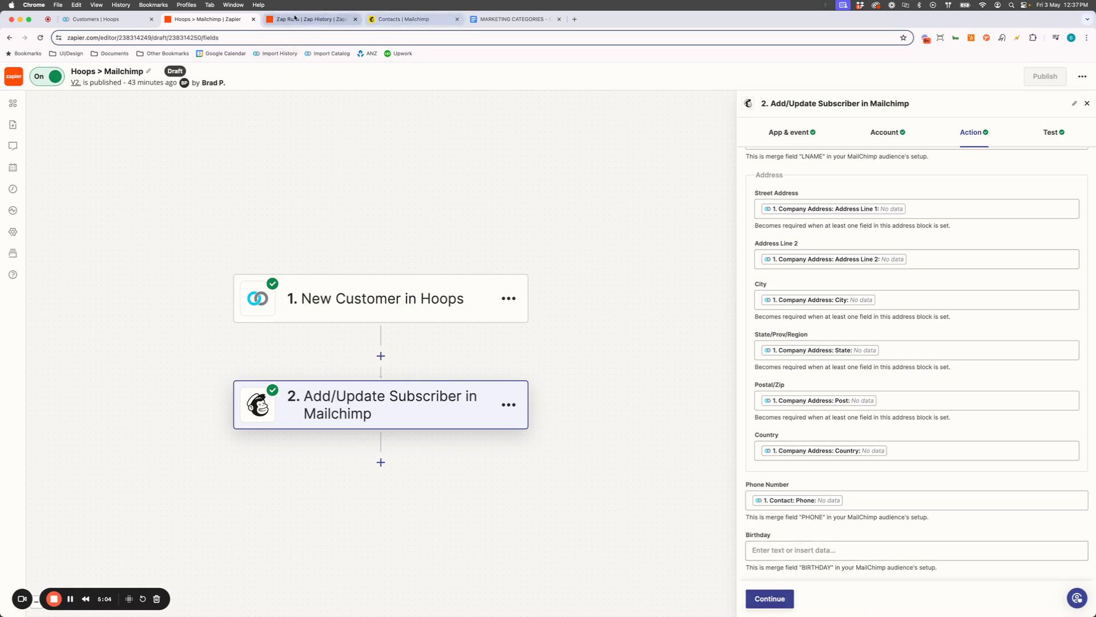
pyautogui.click(316, 21)
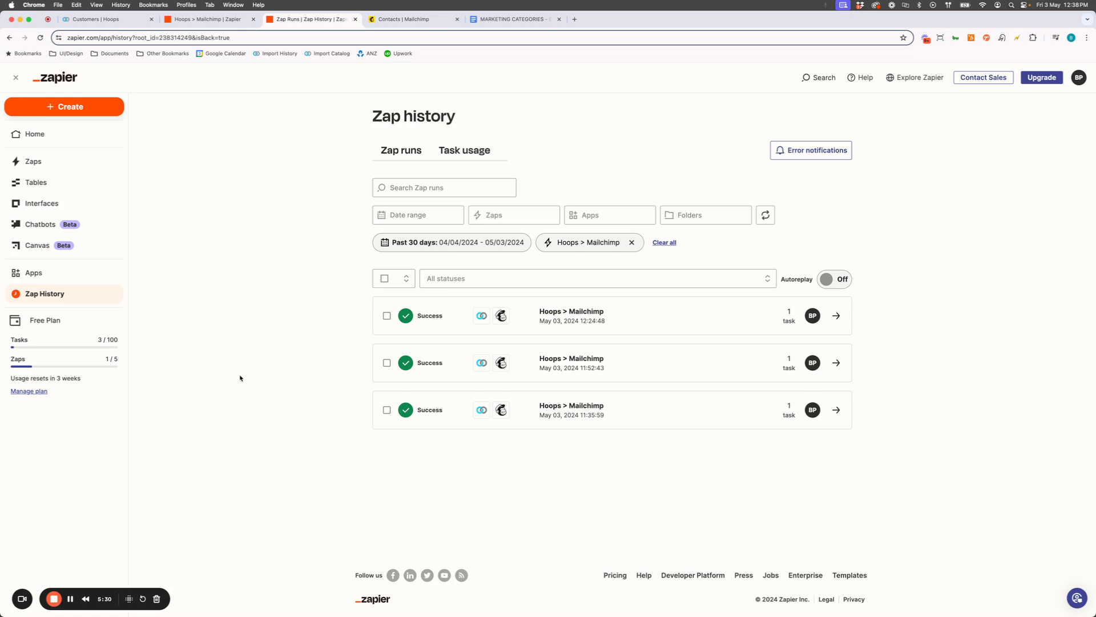
pyautogui.moveTo(117, 341); pyautogui.dragTo(108, 341)
# Check the Hoops audience's contacts and tags in Mailchimp, and review the marketing categories from Band Merch to Hospitality in the Google Docs list
pyautogui.click(425, 23)
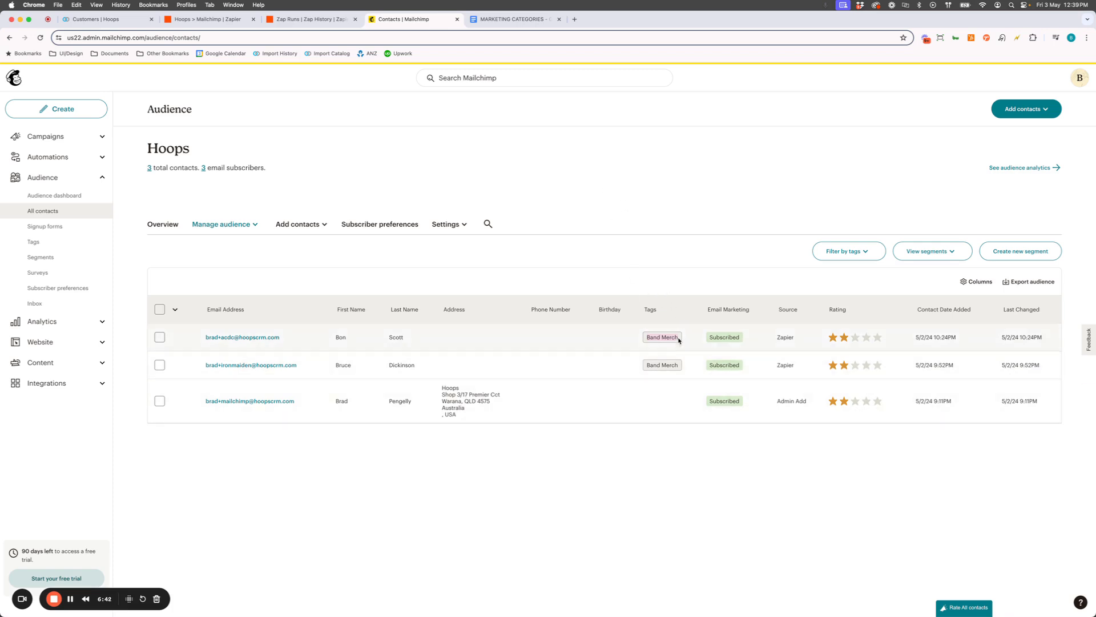
pyautogui.click(514, 19)
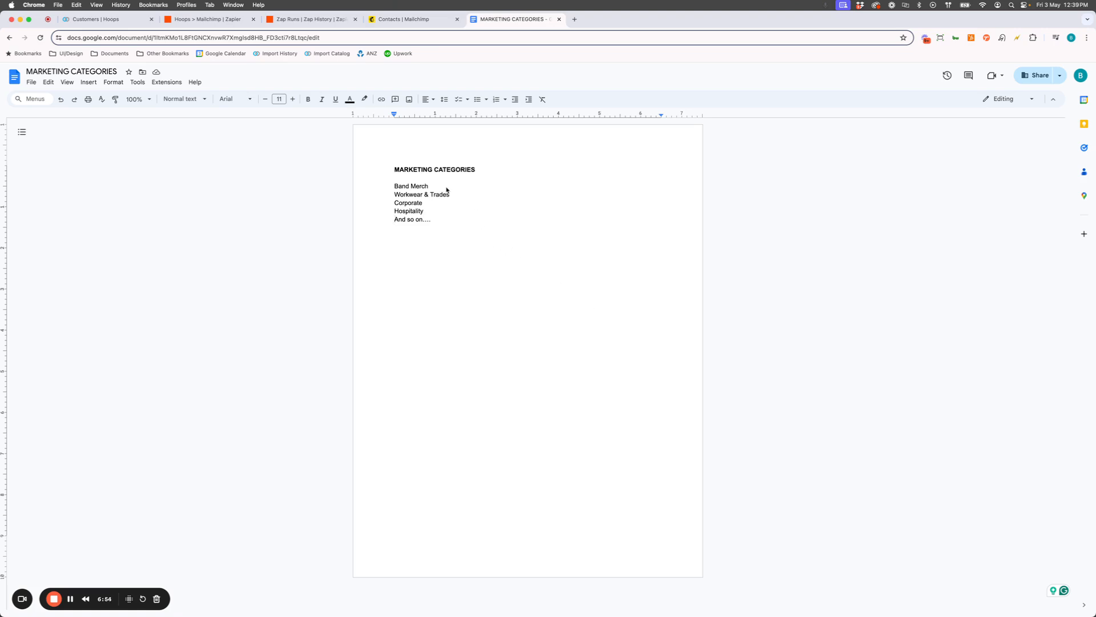
pyautogui.moveTo(430, 187); pyautogui.dragTo(388, 192)
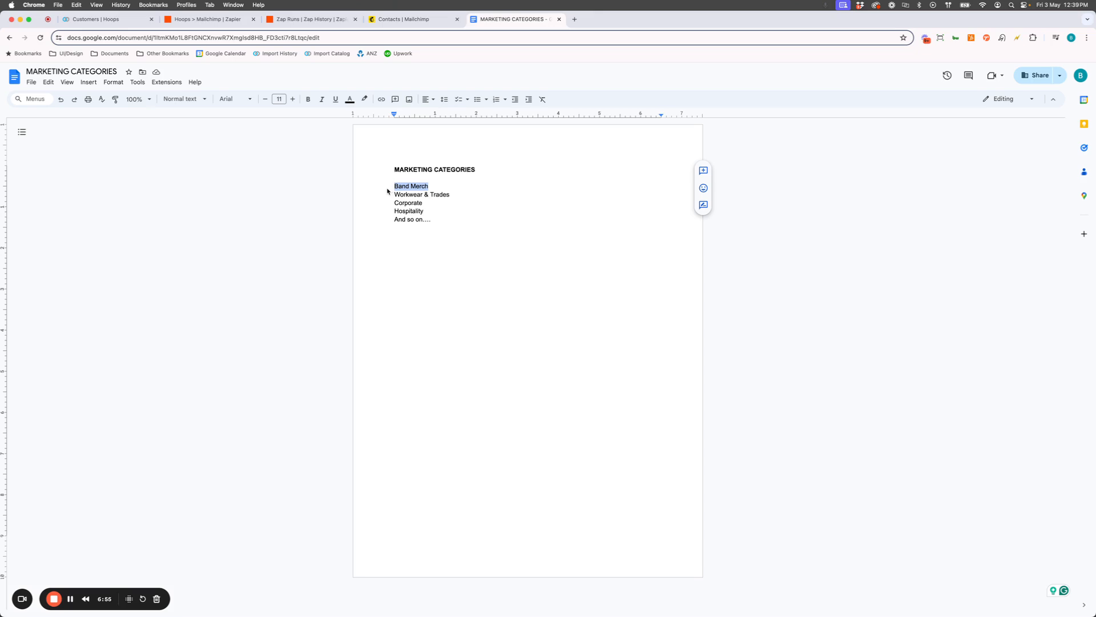
pyautogui.click(480, 201)
pyautogui.moveTo(431, 187); pyautogui.dragTo(395, 212)
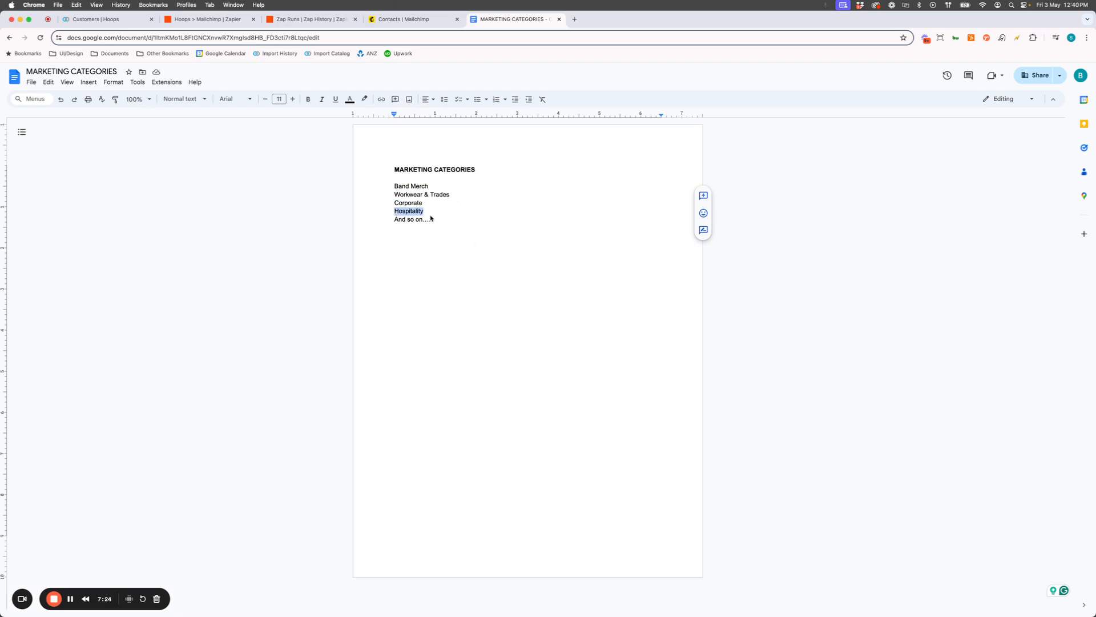
# Refresh the Zap history to check for the latest Hoops > Mailchimp run, and reload the Hoops audience's contacts in Mailchimp
pyautogui.click(338, 20)
pyautogui.press('super+r')
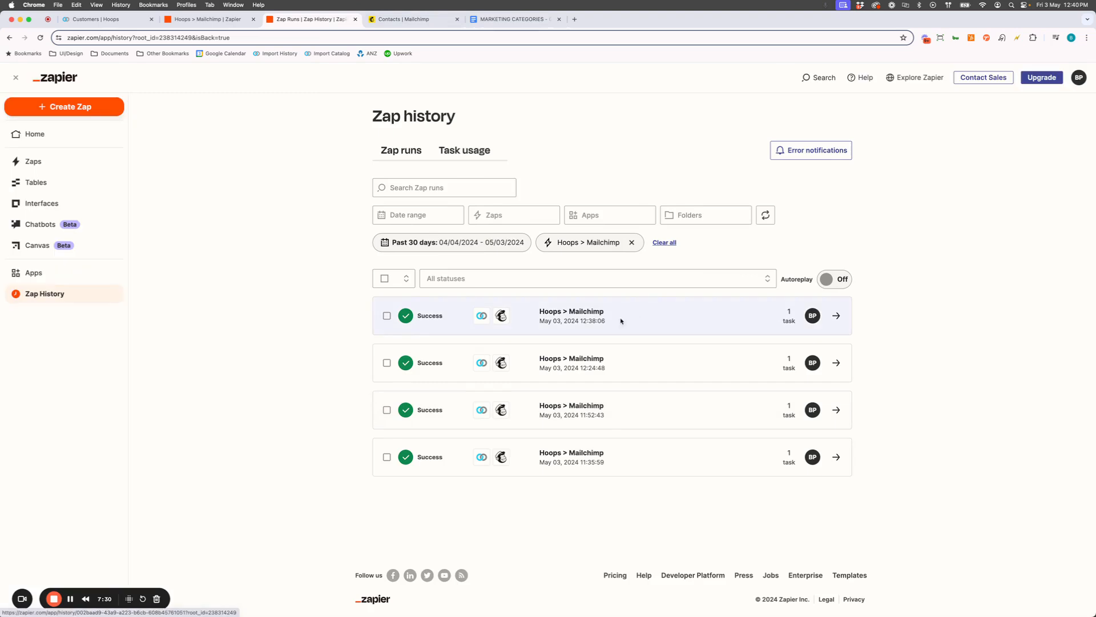
pyautogui.moveTo(377, 120); pyautogui.dragTo(472, 124)
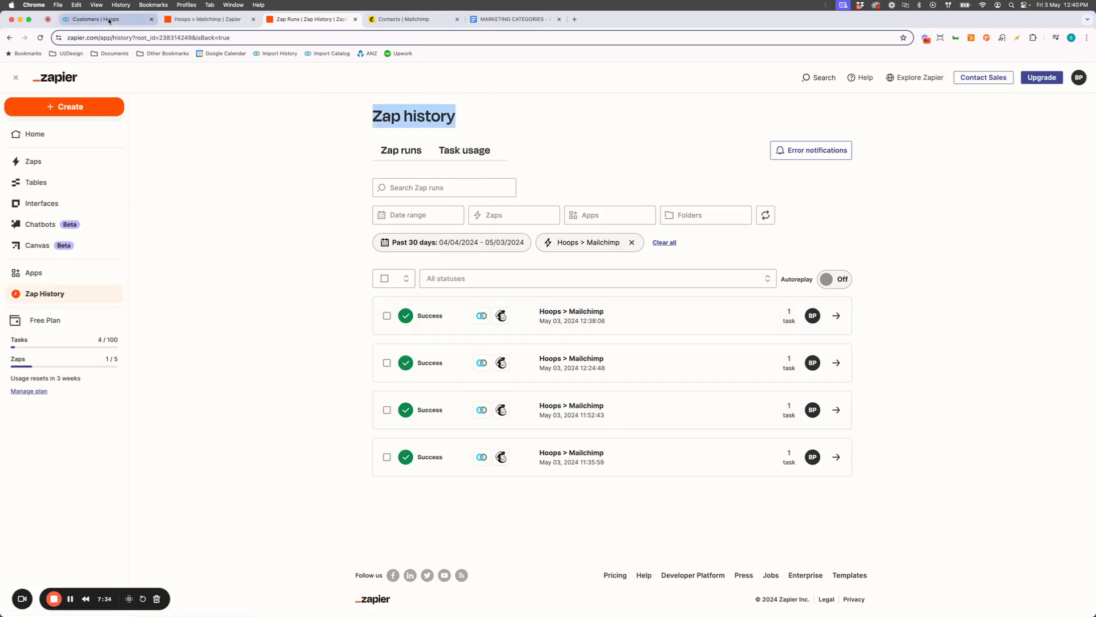
pyautogui.click(402, 18)
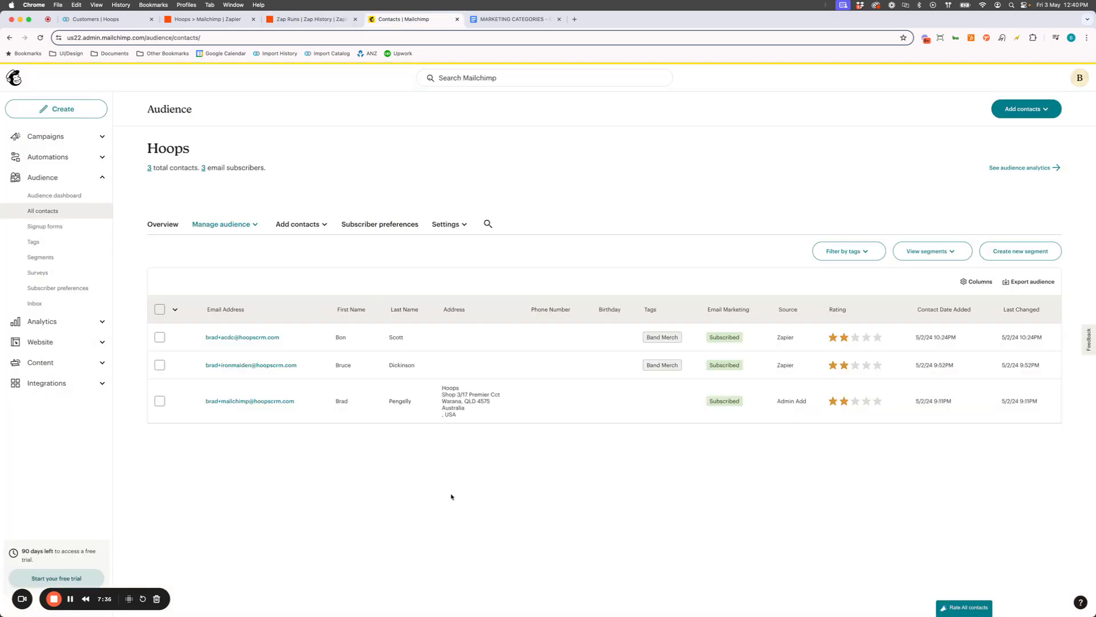
pyautogui.press('super+r')
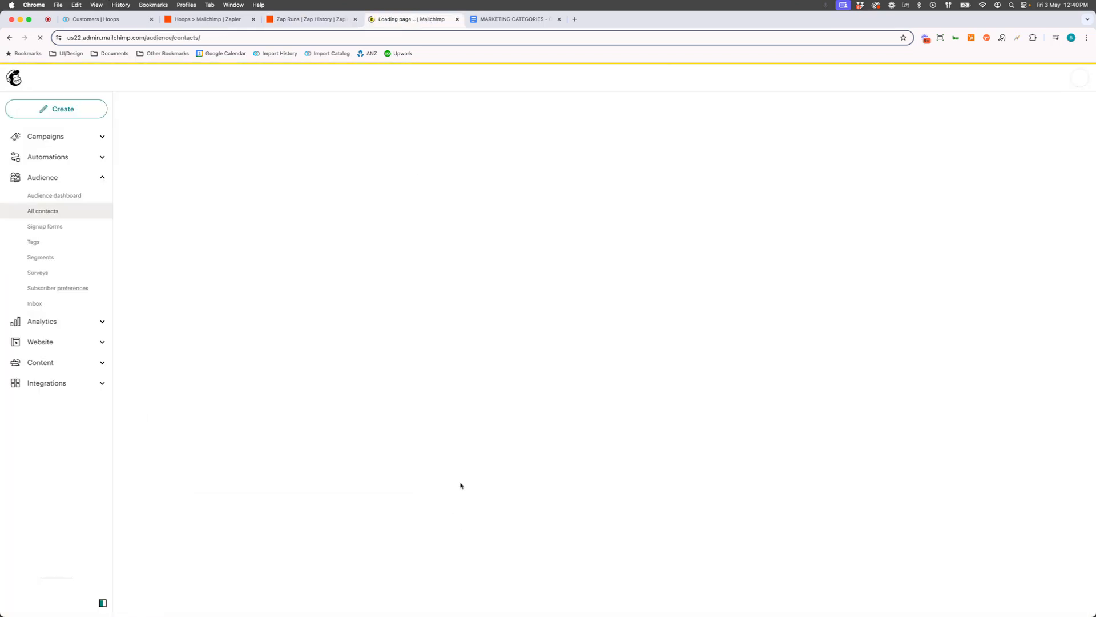